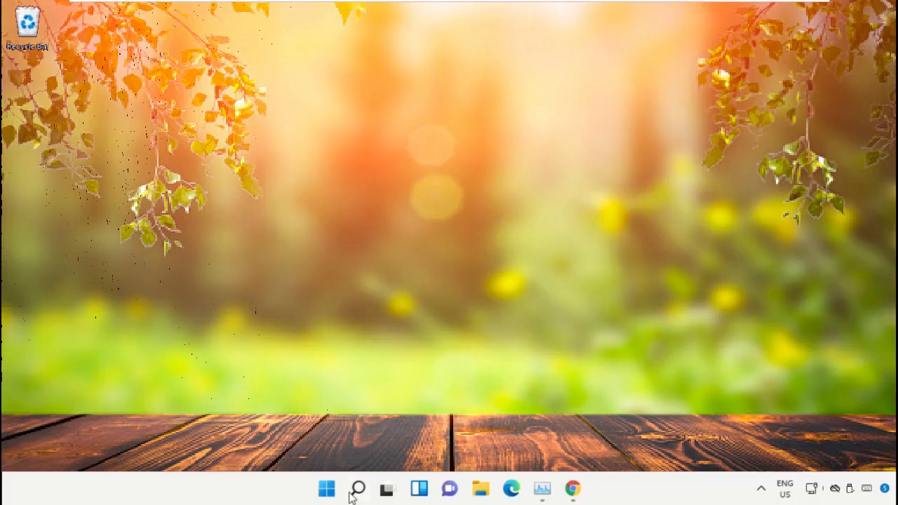
Search Windows for 'task manager' so Task Manager appears as the best match.
click(357, 489)
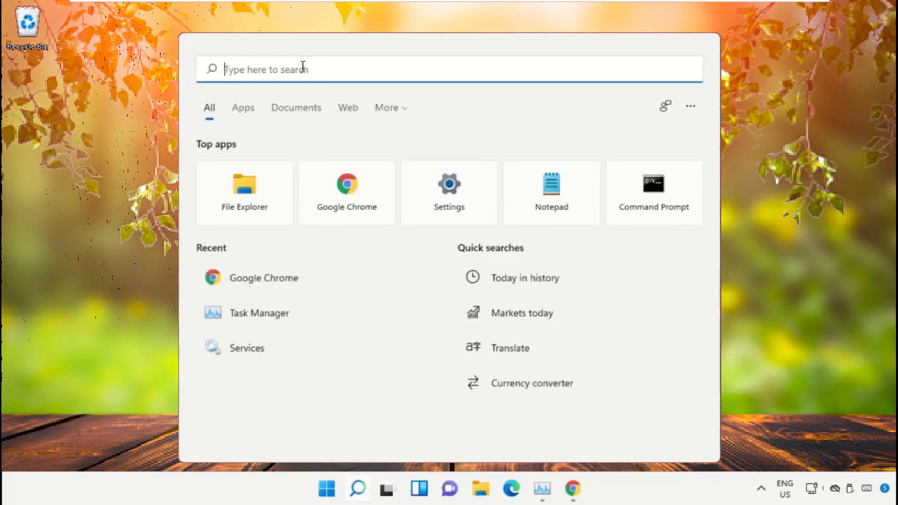
text(task manager)
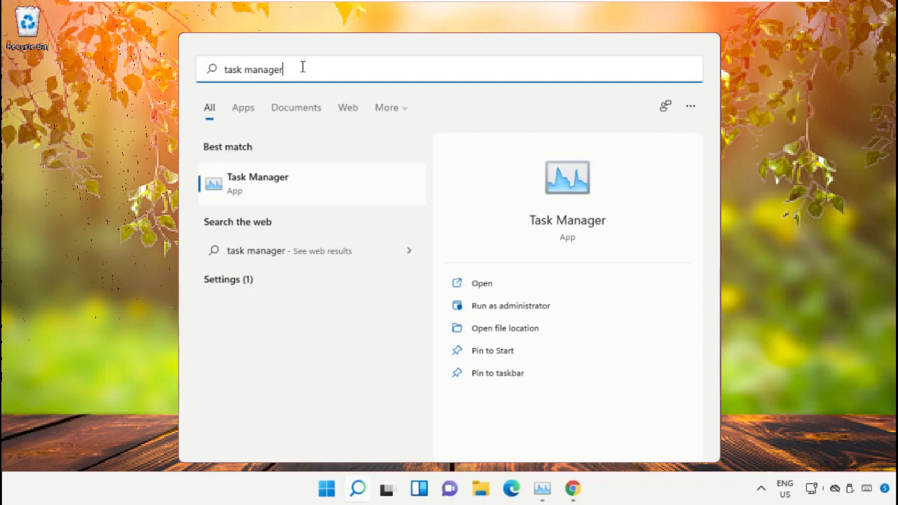
Launch Task Manager as administrator and start File > Run new task for cmd.exe.
click(518, 309)
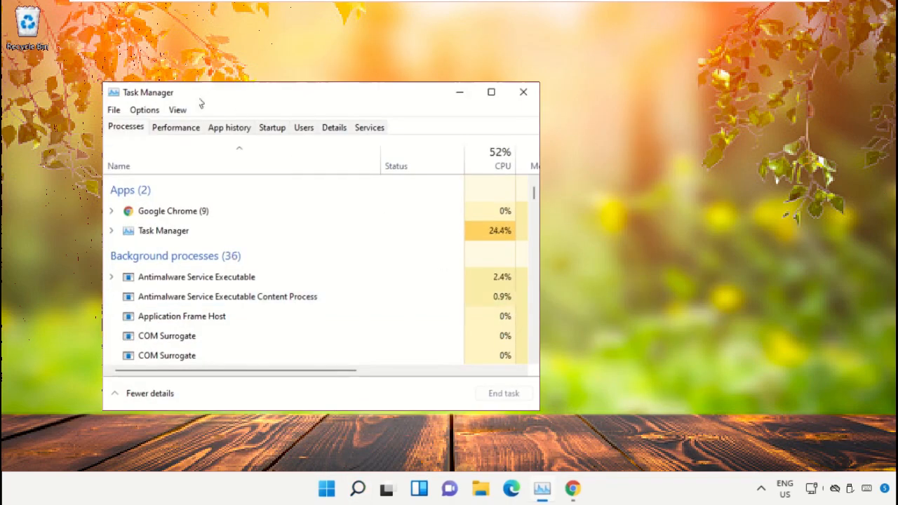
drag(148, 97, 414, 74)
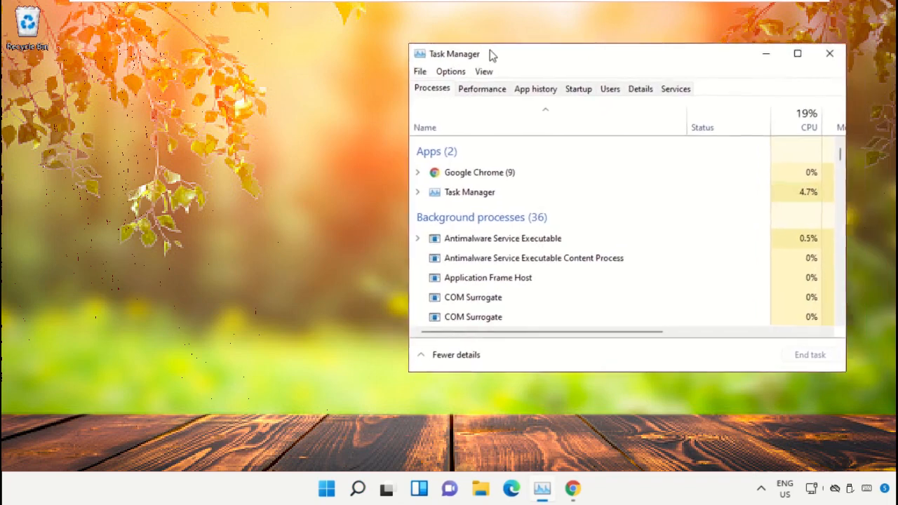
click(342, 90)
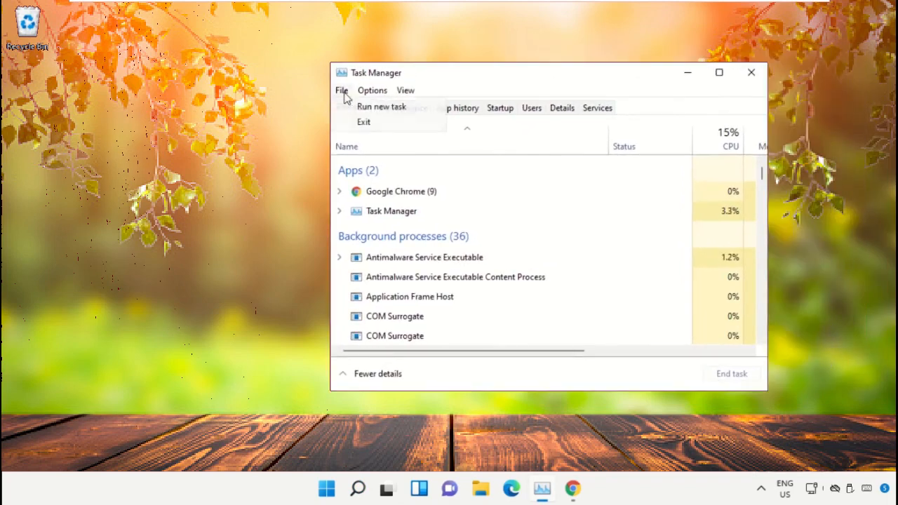
click(423, 110)
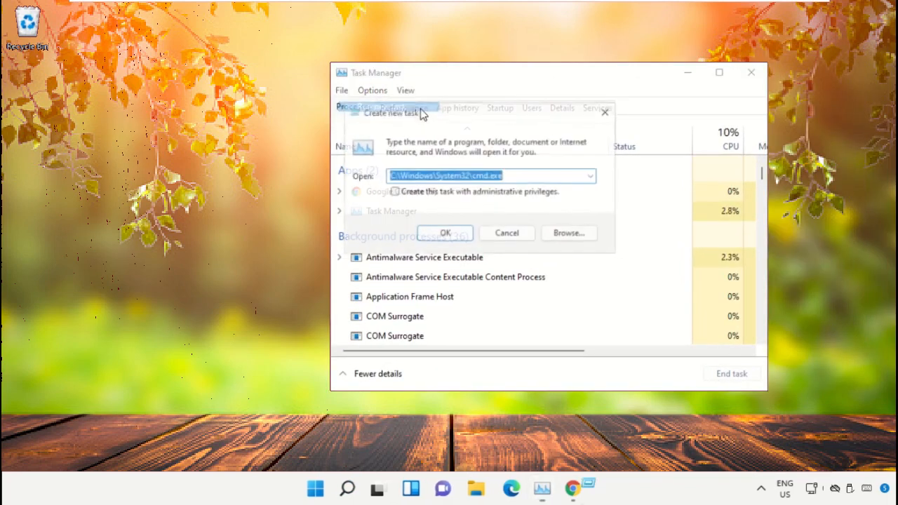
click(569, 237)
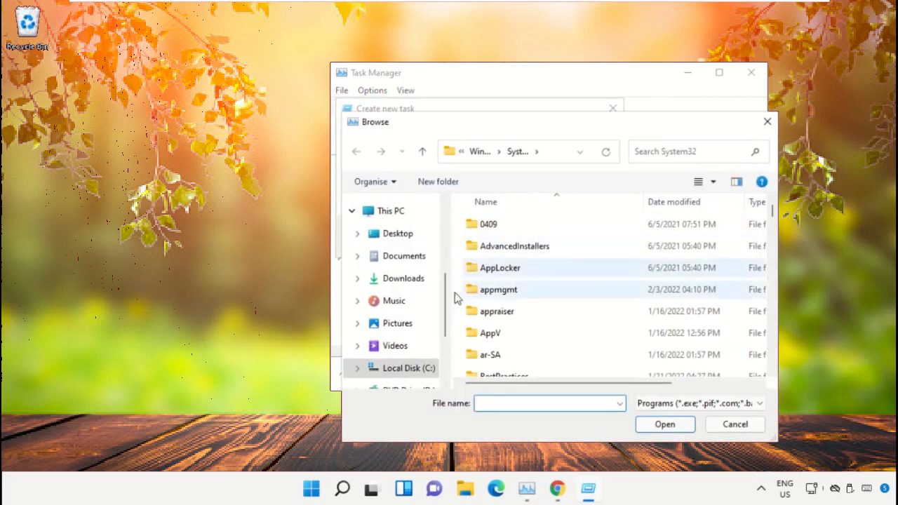
click(391, 210)
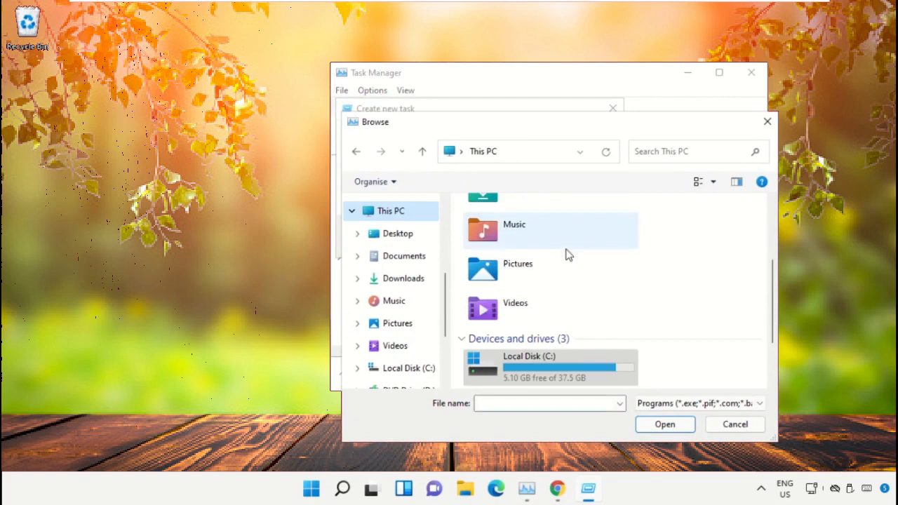
scroll(555, 289, down, 3)
double_click(554, 289)
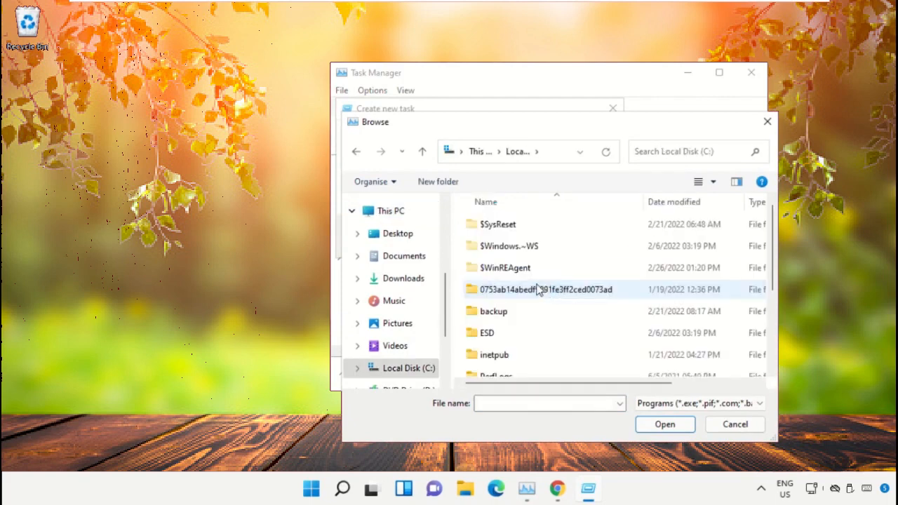
scroll(541, 291, down, 3)
double_click(497, 367)
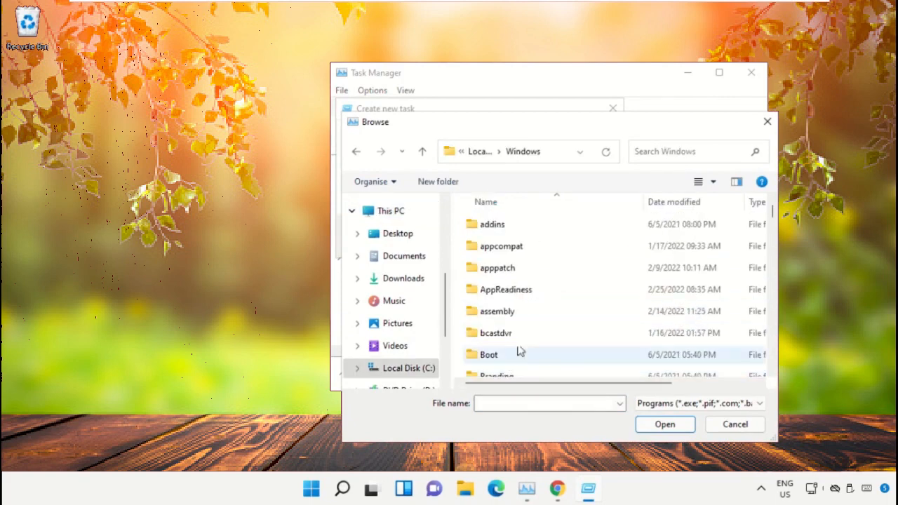
text(sys)
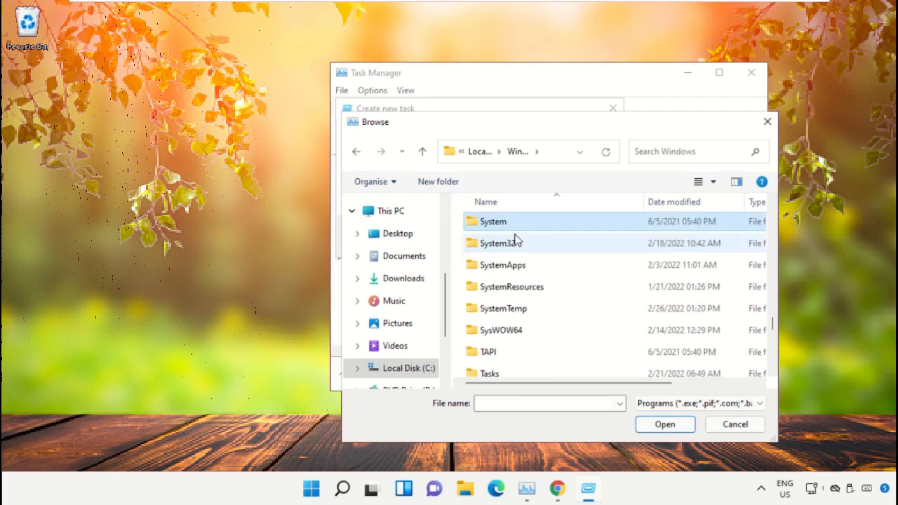
double_click(517, 242)
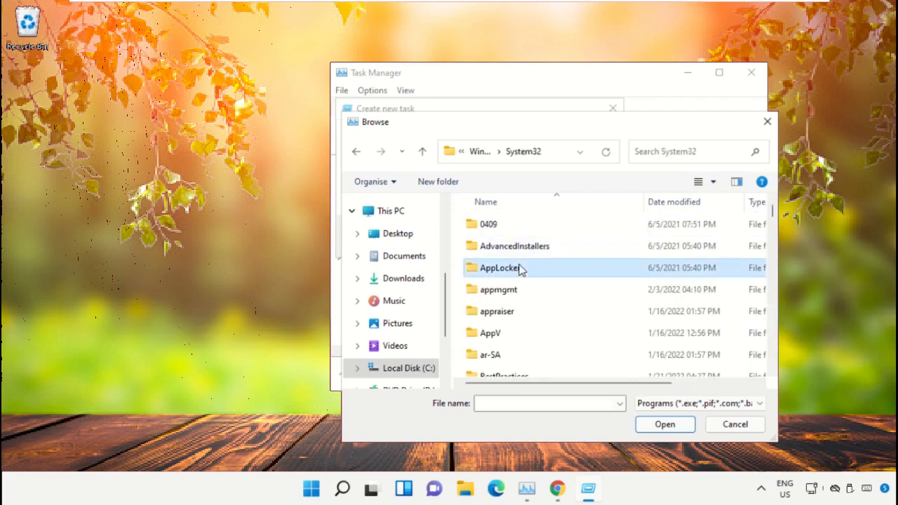
scroll(523, 266, down, 3)
scroll(523, 270, down, 10)
scroll(538, 300, down, 10)
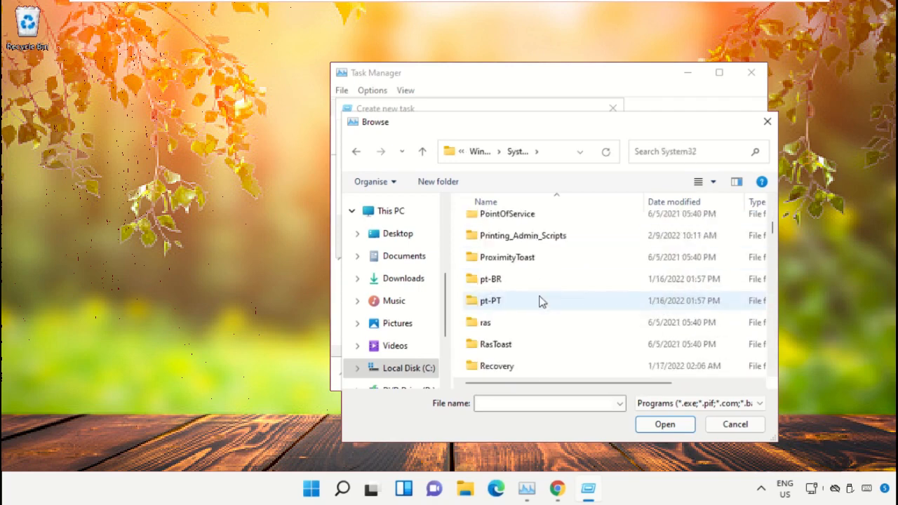
double_click(540, 302)
key(BackSpace)
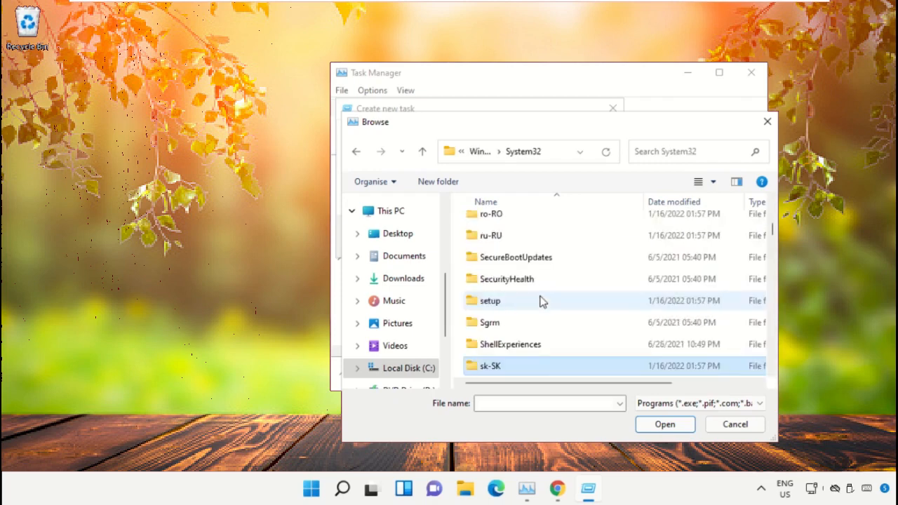
scroll(541, 302, down, 3)
scroll(542, 301, down, 5)
text(cmd.exe)
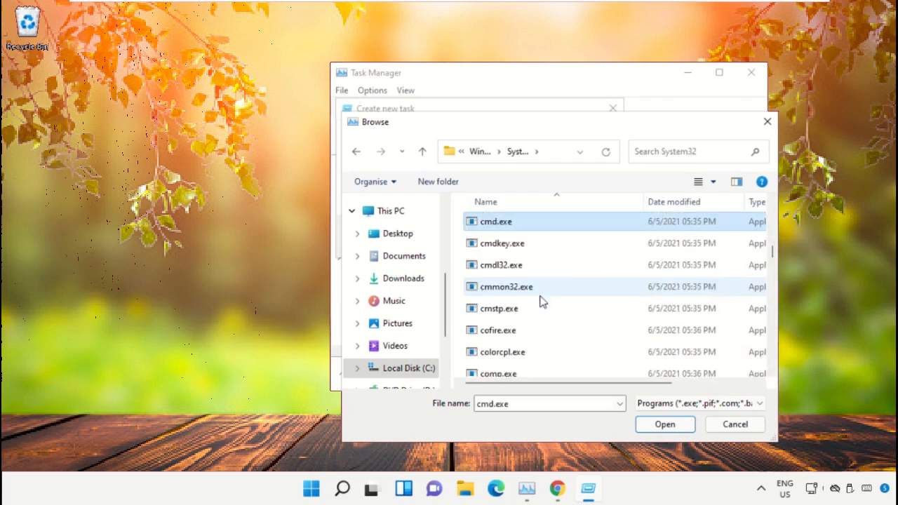
double_click(516, 225)
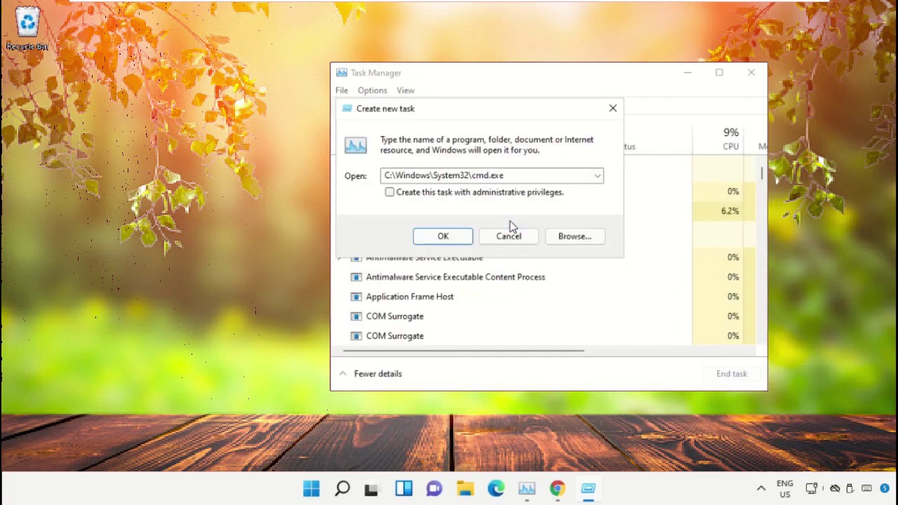
Run cmd with administrative privileges, minimize Task Manager, and centre a smaller command window.
click(390, 193)
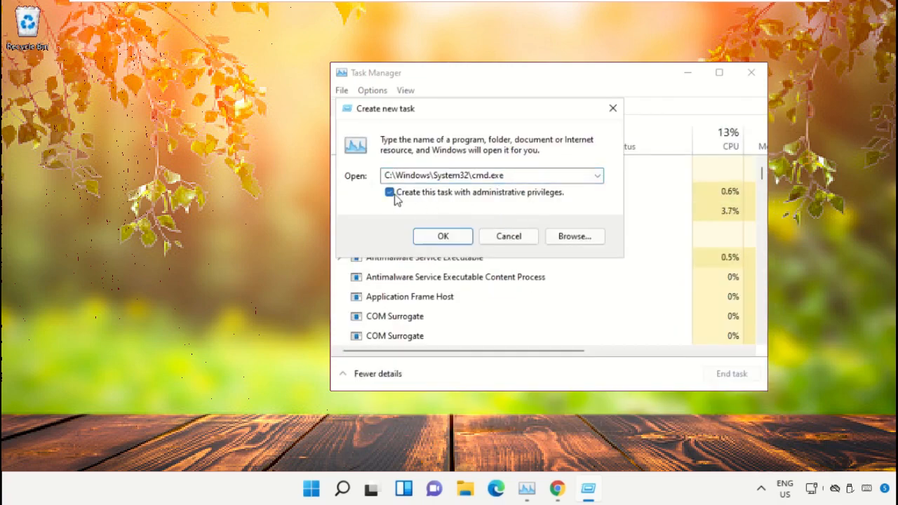
click(443, 236)
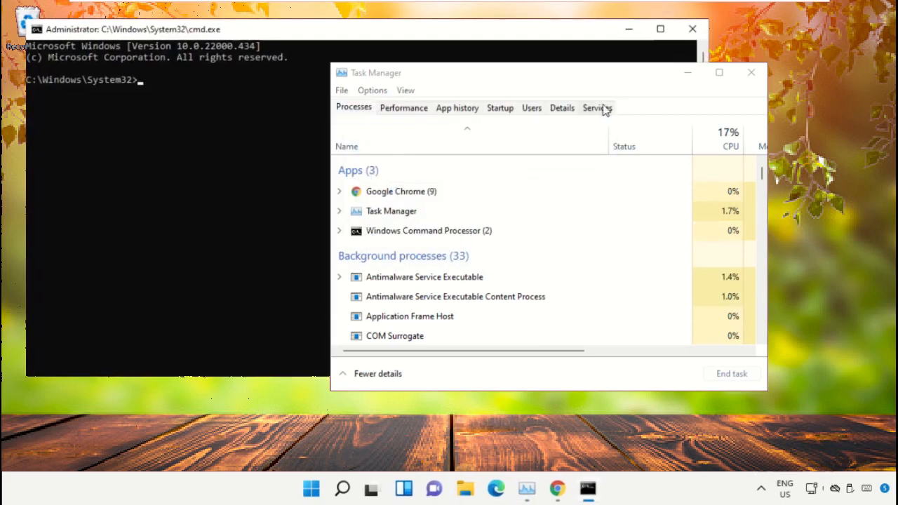
click(687, 73)
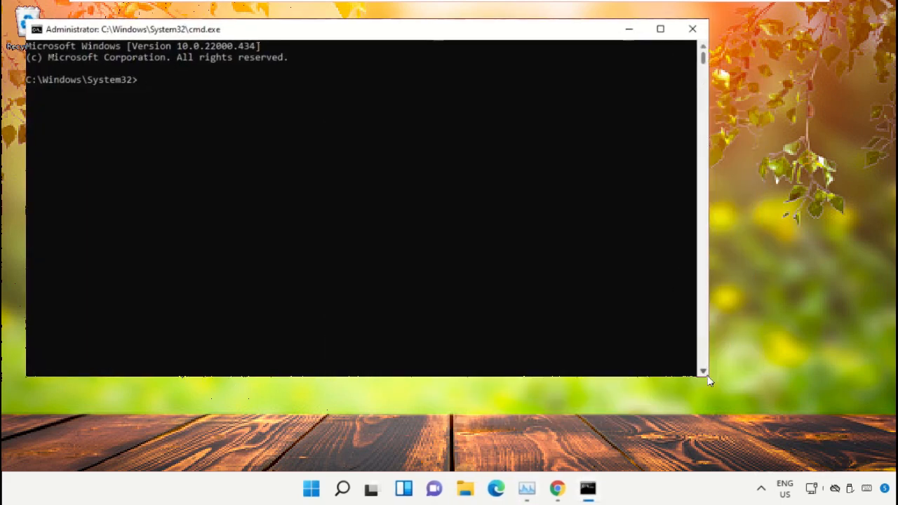
drag(707, 379, 522, 310)
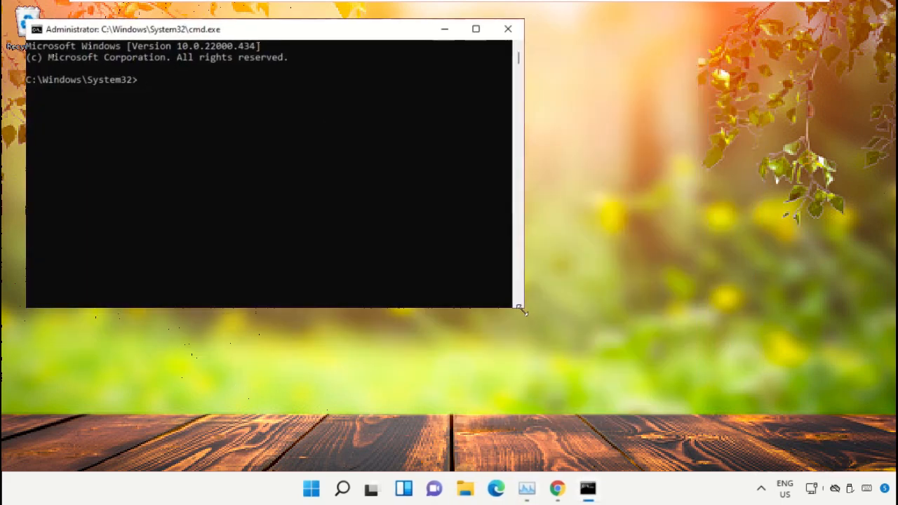
mouse_move(325, 30)
mouse_down()
mouse_move(493, 113)
mouse_move(553, 170)
mouse_up()
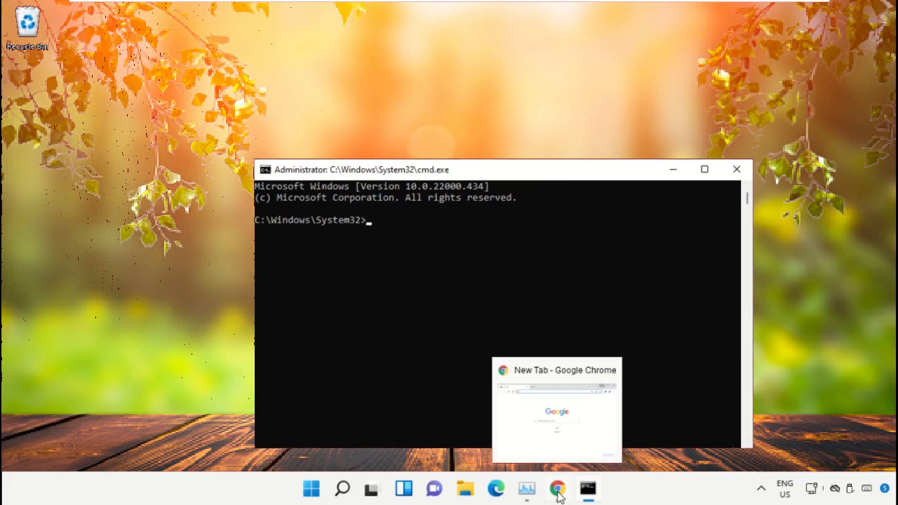
In Chrome, load google.com and search for 'hows.tech windows commands'.
drag(557, 490, 528, 489)
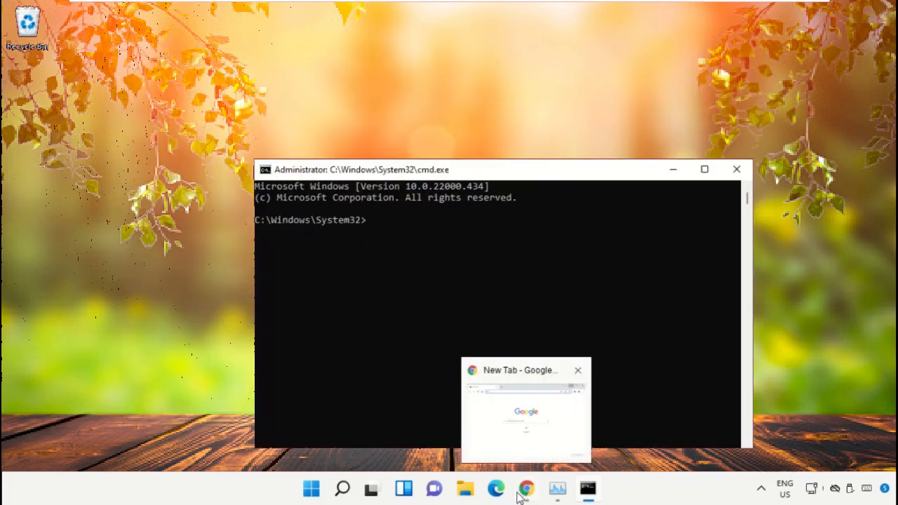
click(528, 489)
text(google.com)
key(Return)
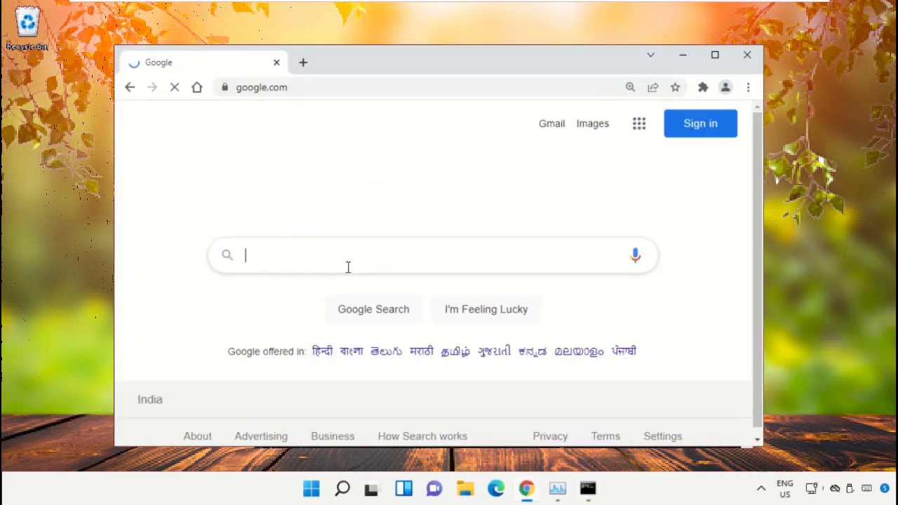
text(hows.)
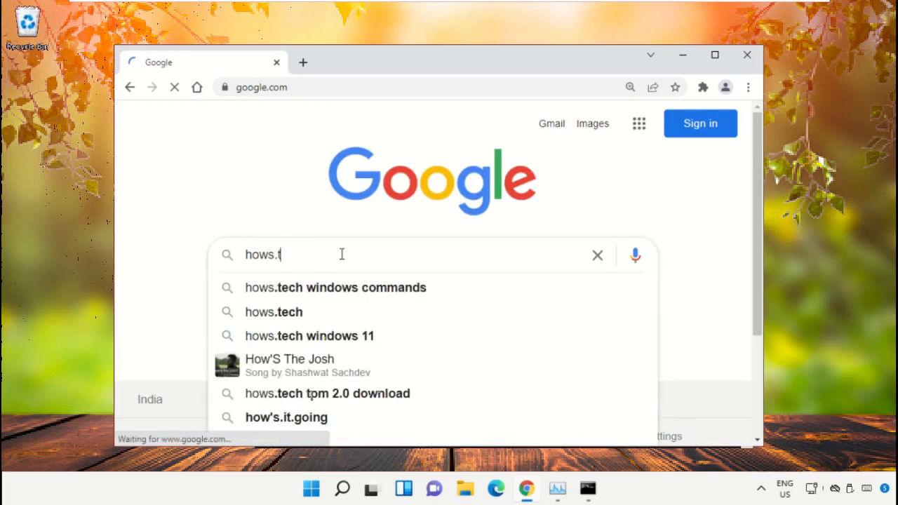
text(tech windows commands)
key(Return)
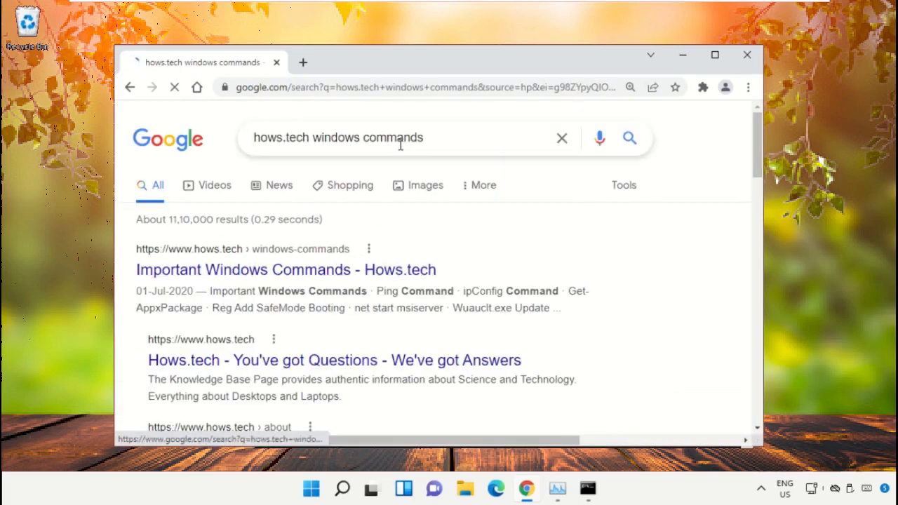
drag(467, 136, 219, 129)
click(281, 118)
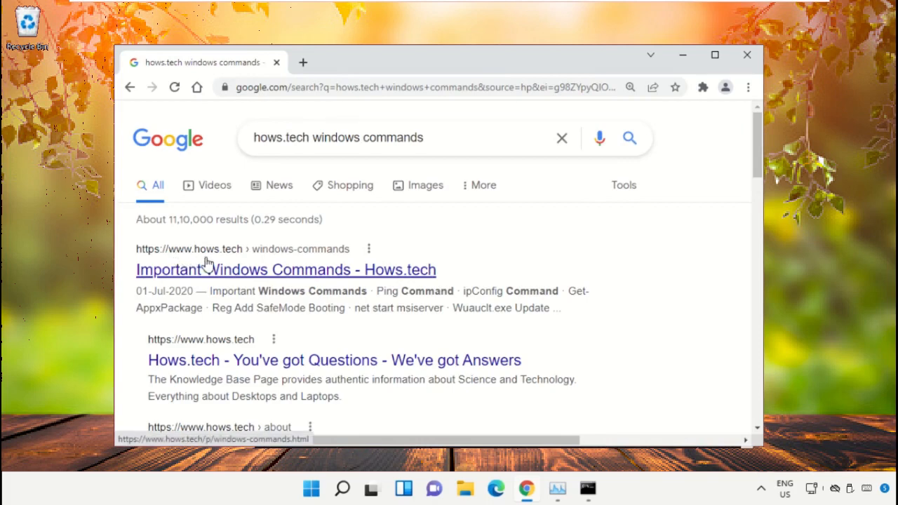
Copy Command 12 from the Hows.tech page and run the sfc scanfile check on ieframe.dll.
click(384, 274)
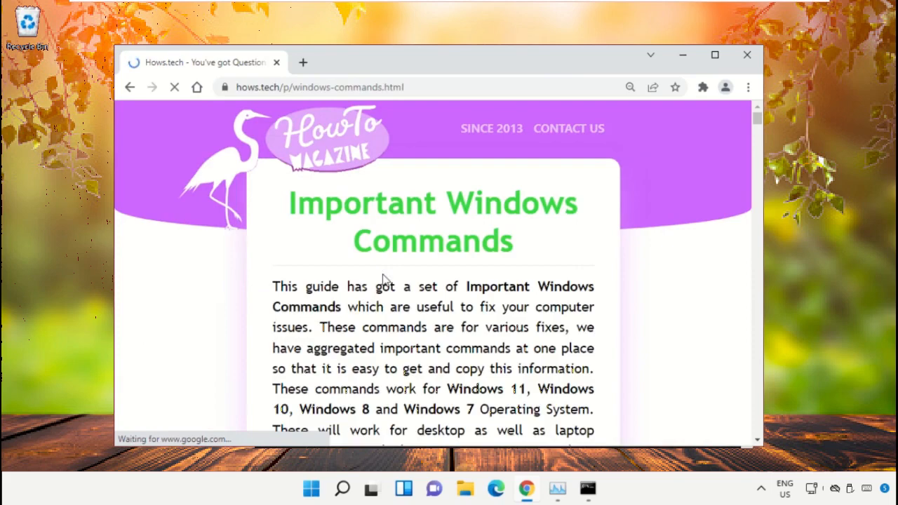
scroll(428, 212, down, 3)
scroll(435, 204, down, 3)
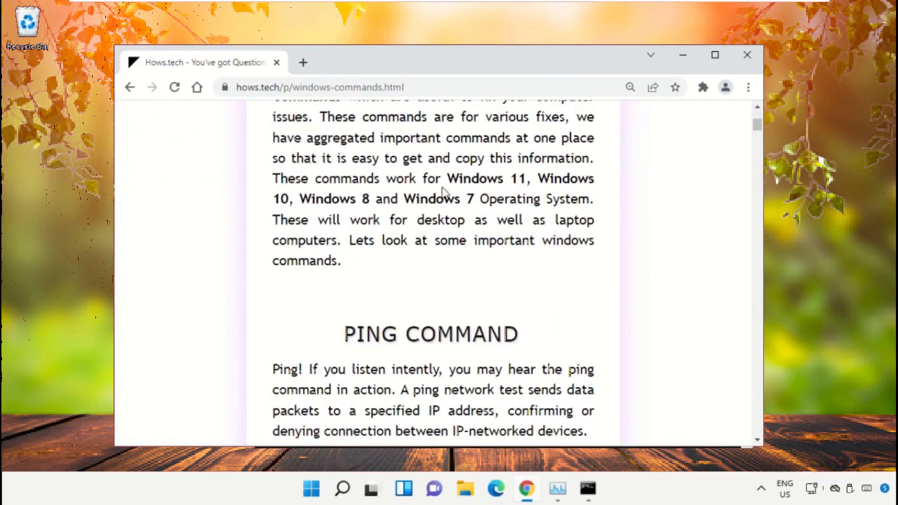
scroll(444, 195, down, 3)
scroll(444, 195, down, 5)
scroll(444, 196, down, 2)
scroll(444, 203, down, 8)
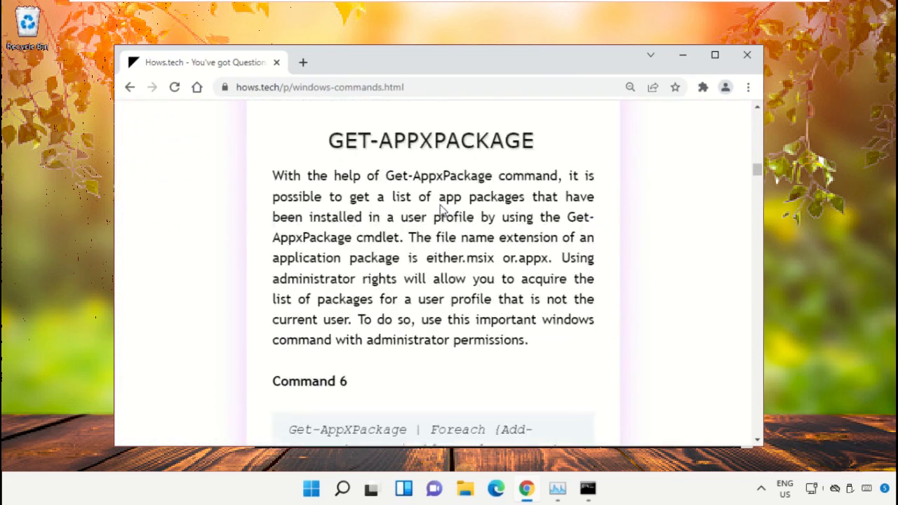
scroll(442, 219, down, 5)
scroll(442, 219, down, 5)
scroll(442, 219, down, 5)
scroll(442, 219, down, 5)
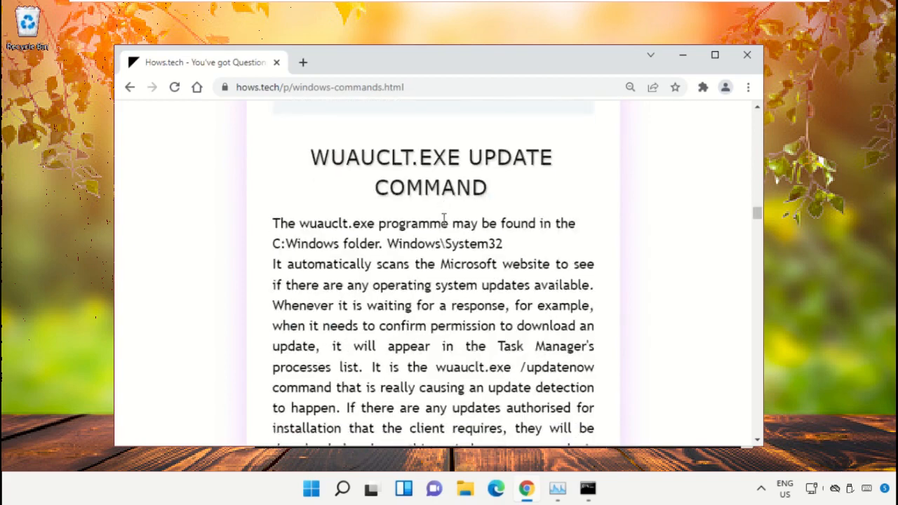
scroll(445, 222, down, 5)
scroll(444, 222, down, 3)
scroll(444, 222, down, 3)
scroll(444, 225, down, 2)
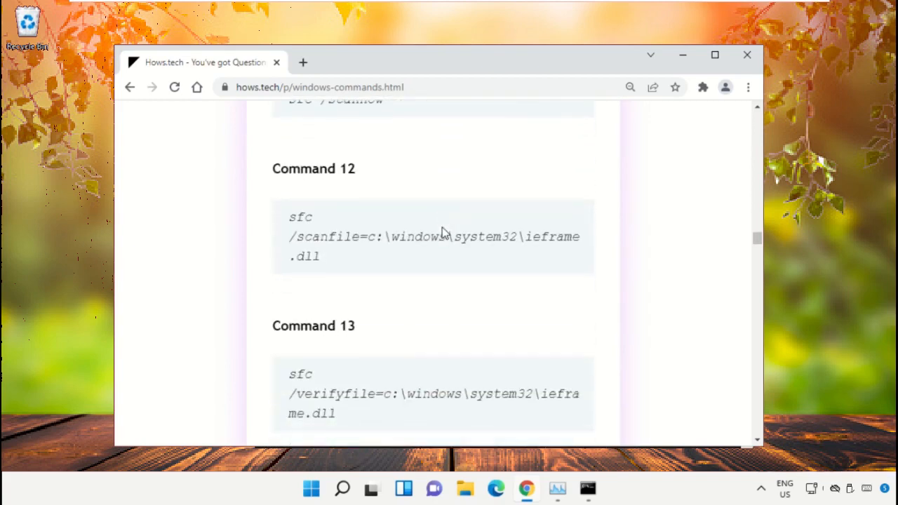
scroll(444, 232, down, 3)
scroll(444, 232, up, 1)
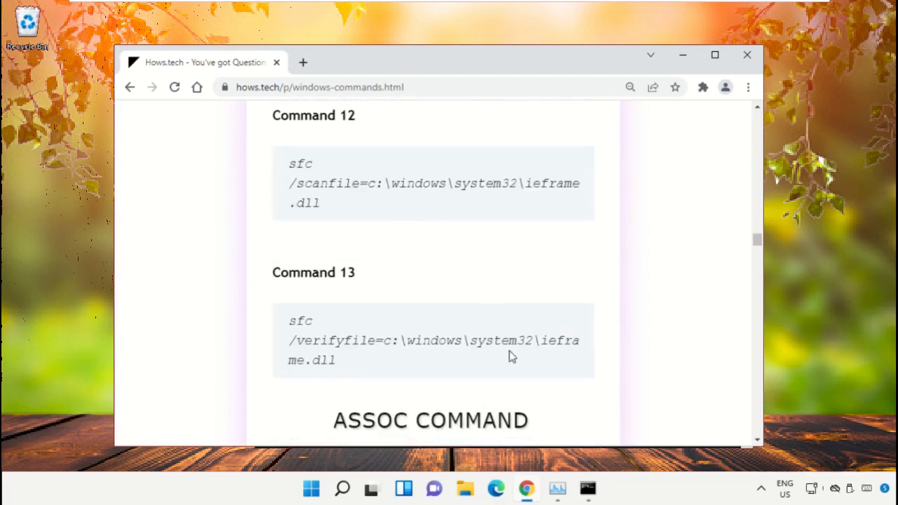
triple_click(397, 185)
right_click(356, 183)
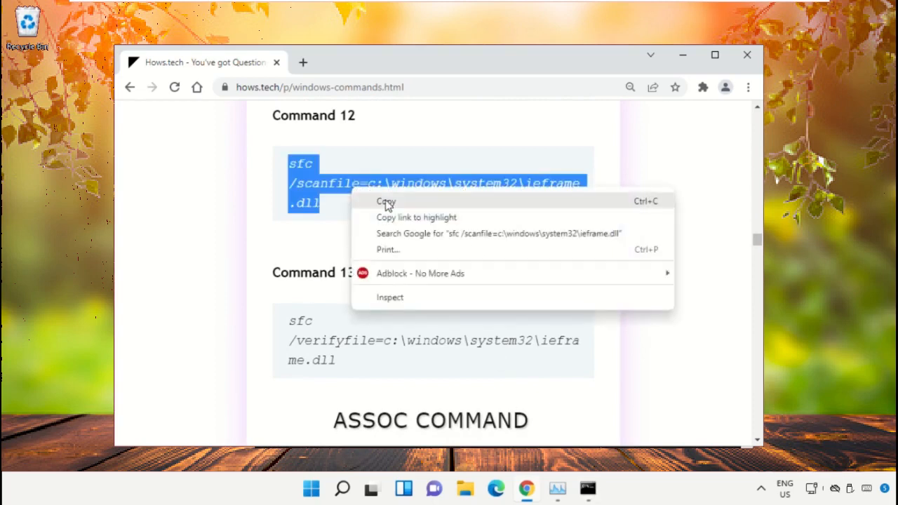
click(388, 205)
click(589, 489)
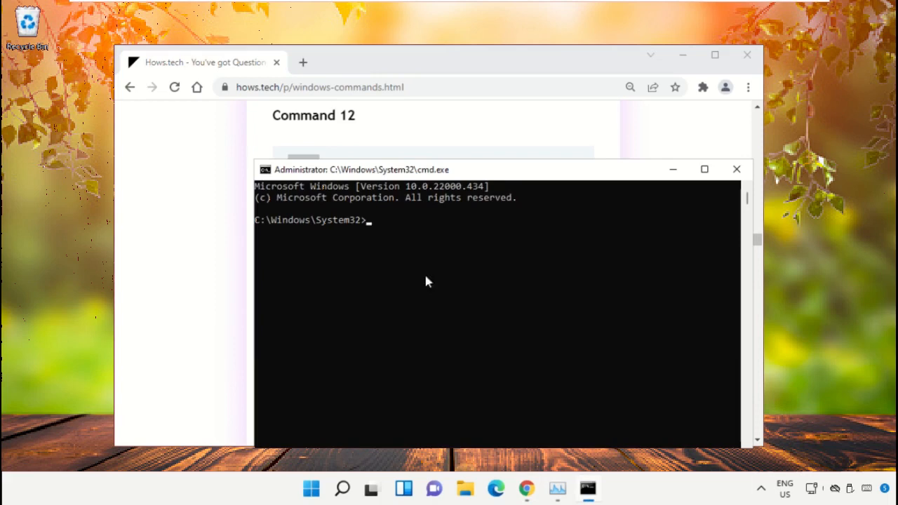
right_click(393, 218)
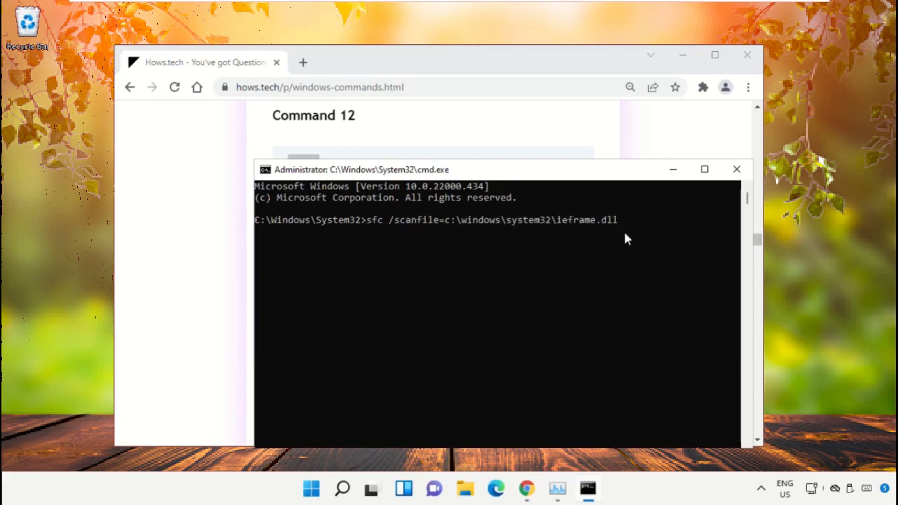
key(Return)
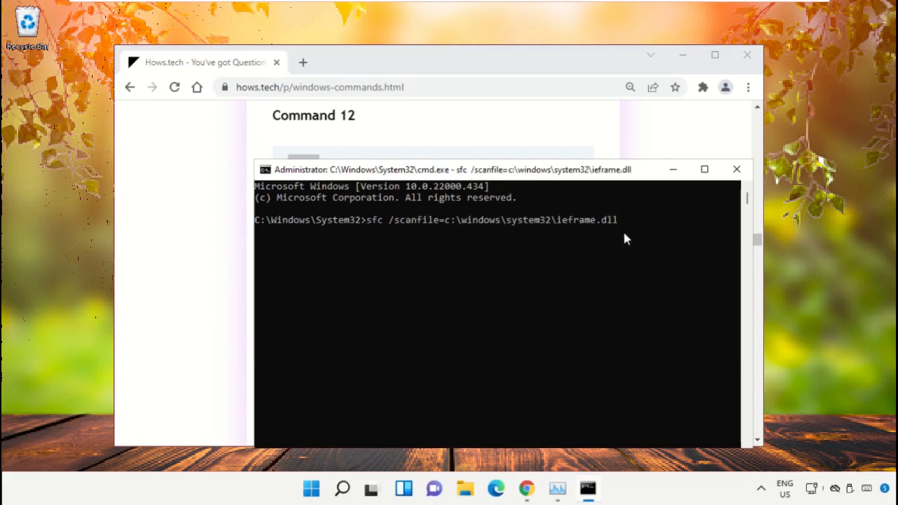
Copy Command 13, run the sfc verifyfile check on ieframe.dll, then exit the prompt.
click(536, 119)
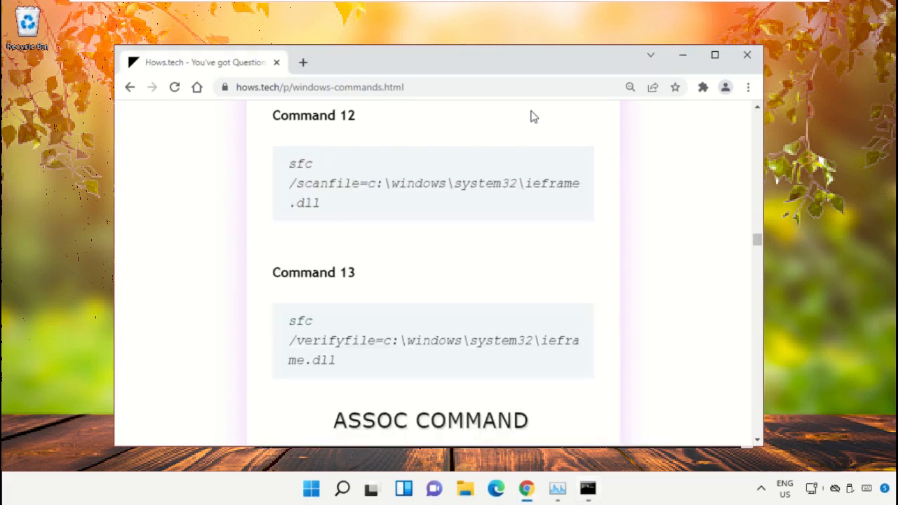
triple_click(390, 339)
right_click(389, 337)
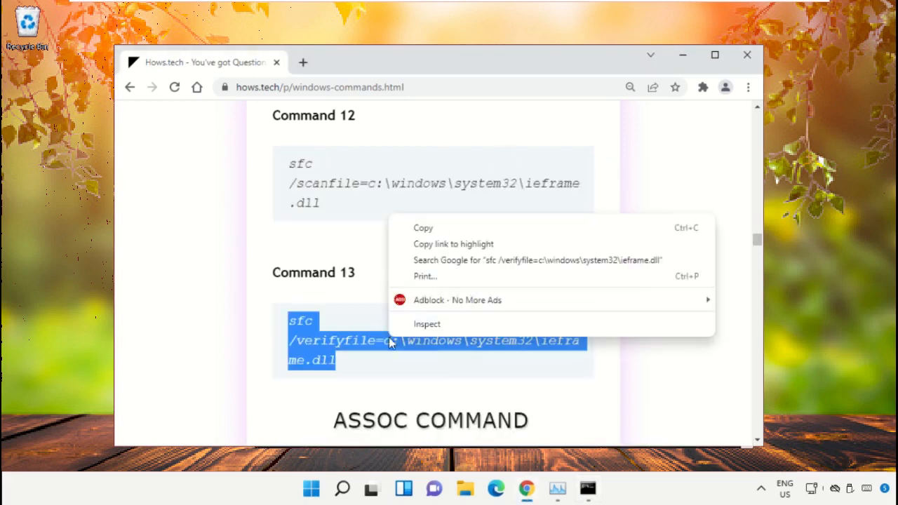
click(423, 228)
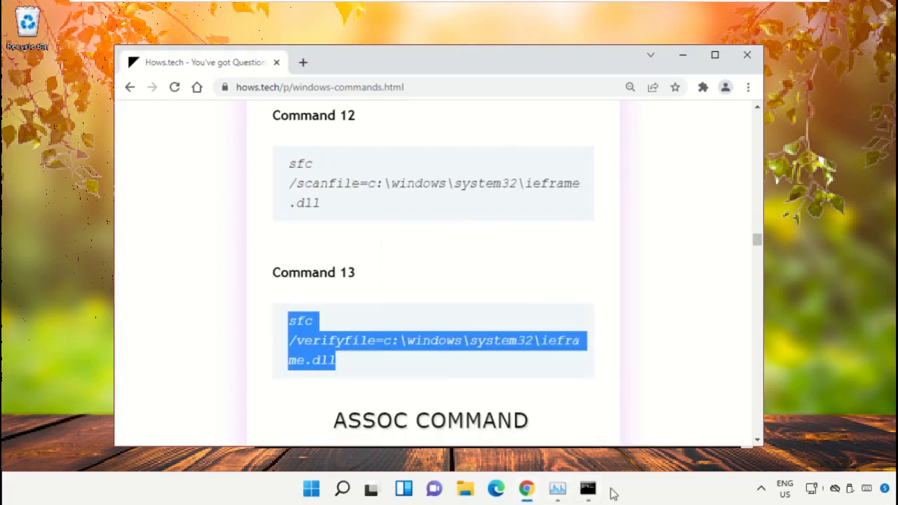
click(588, 489)
right_click(469, 347)
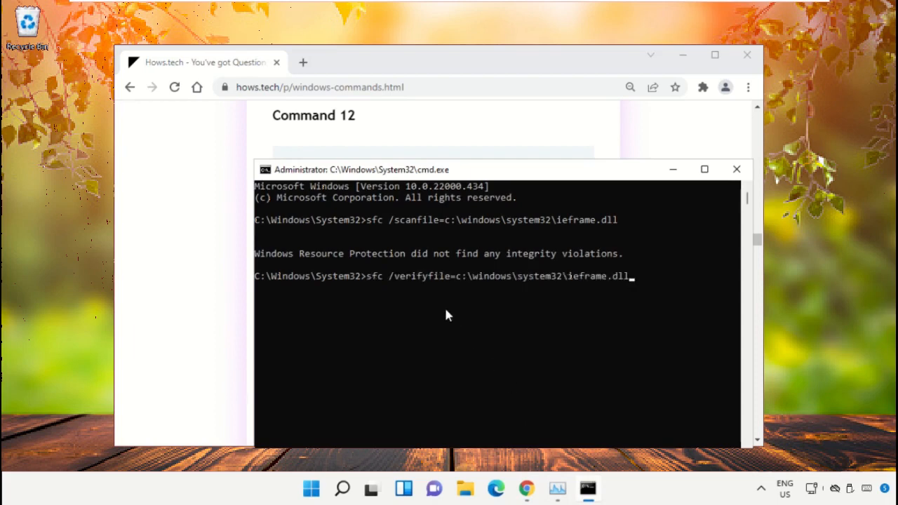
key(Return)
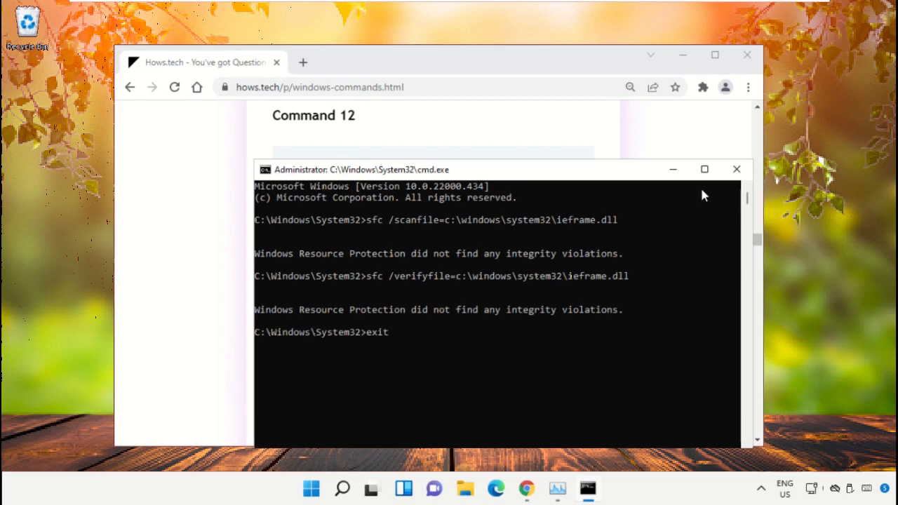
key(Return)
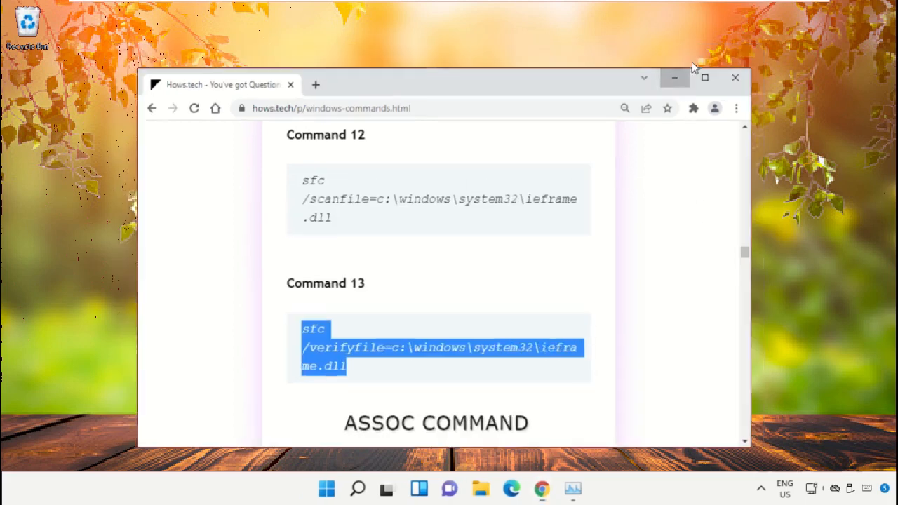
Minimize Chrome and open the %localappdata% folder from Windows Search.
click(683, 56)
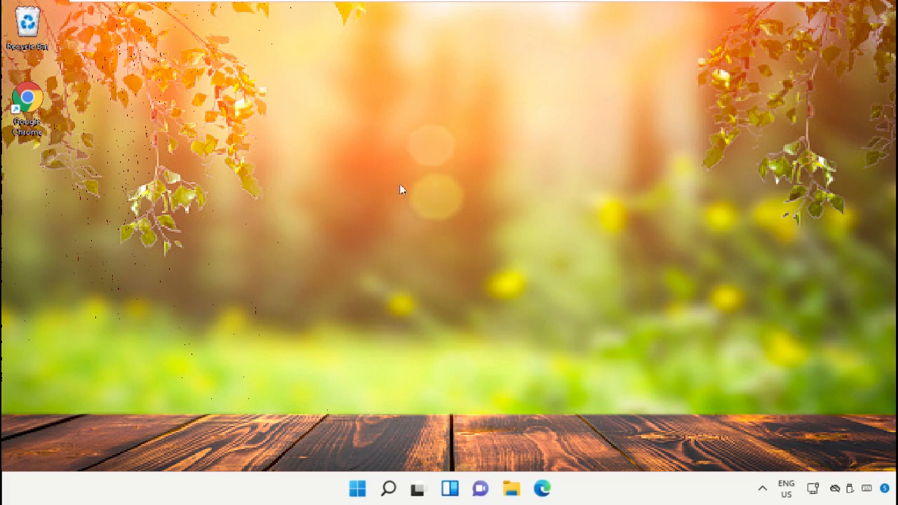
click(388, 489)
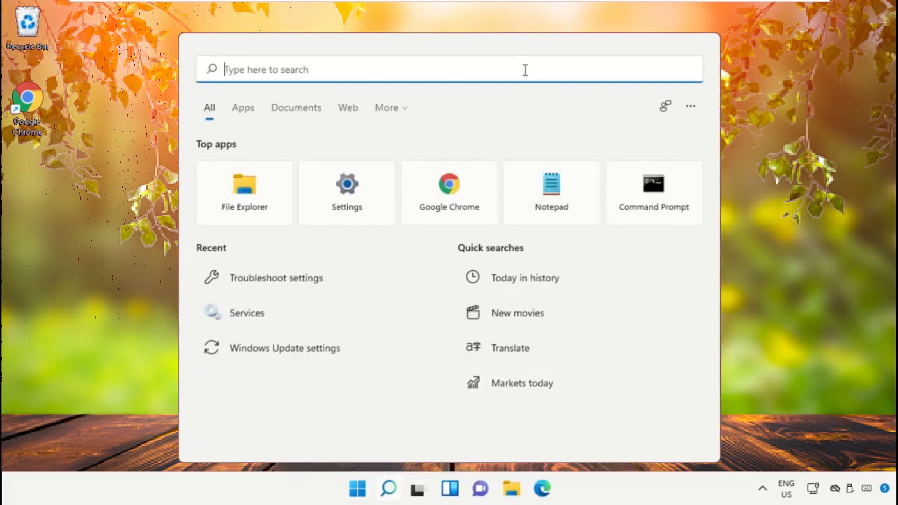
text(%localappdata%)
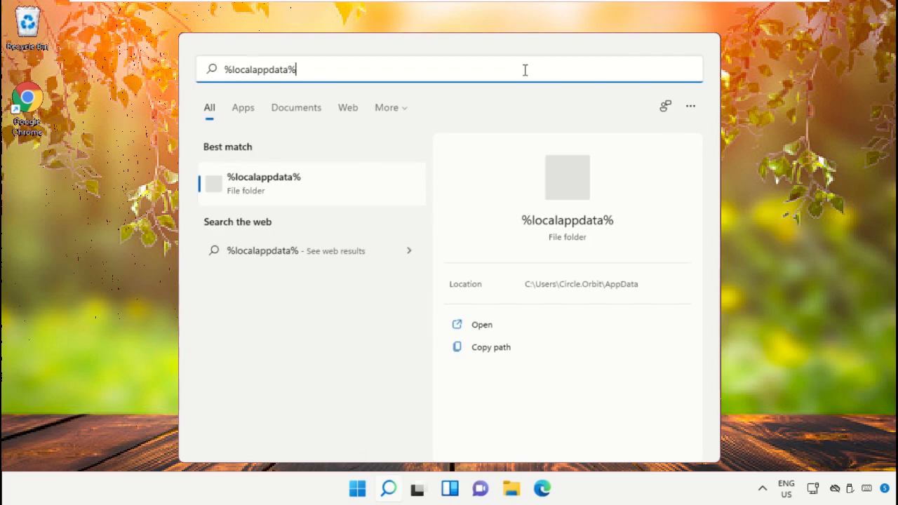
click(356, 180)
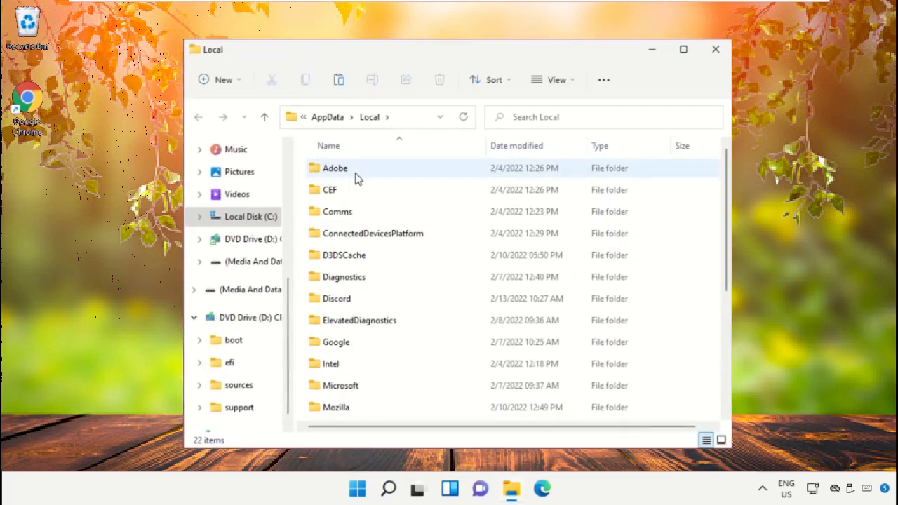
Navigate into Google > Chrome > User Data.
click(354, 343)
double_click(355, 348)
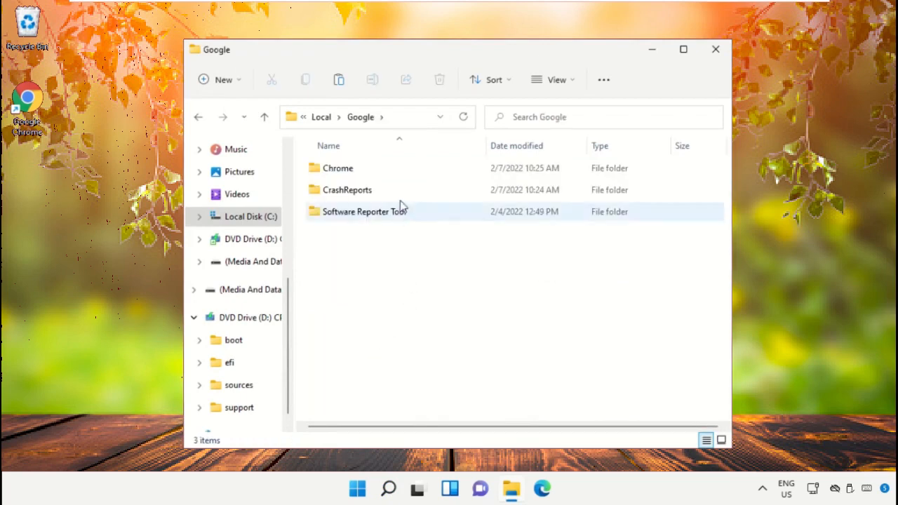
double_click(394, 172)
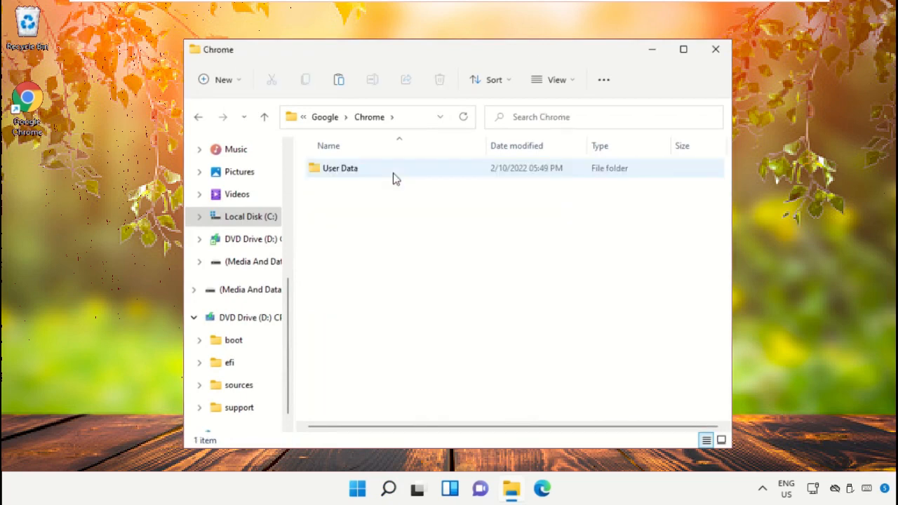
double_click(394, 172)
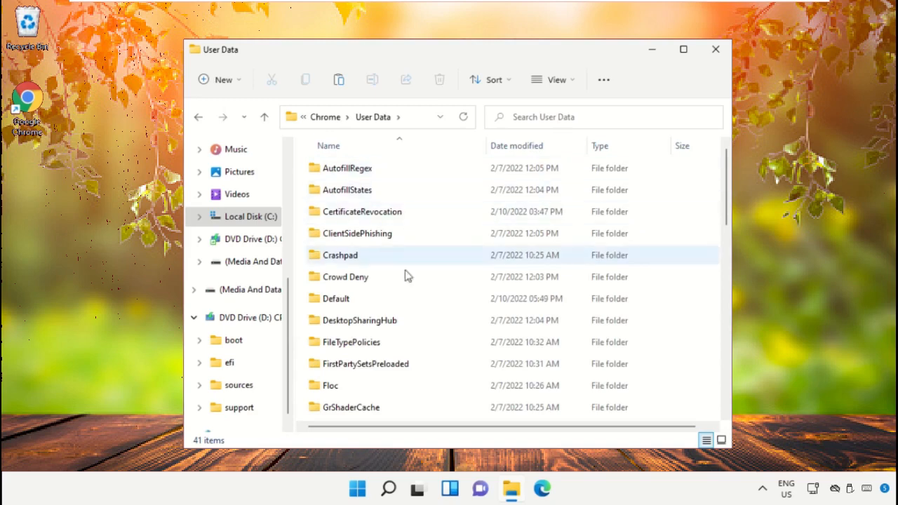
Rename the Default profile folder to Default1 and close File Explorer.
click(395, 299)
right_click(395, 299)
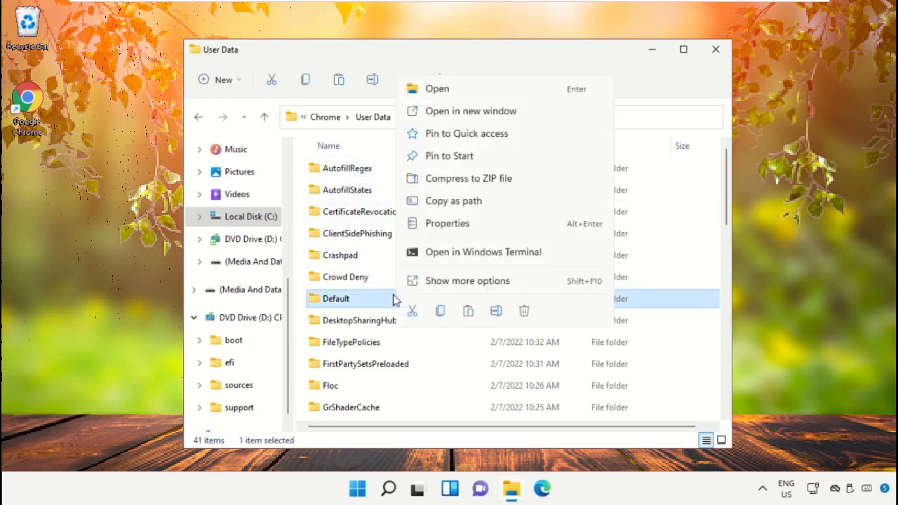
click(468, 280)
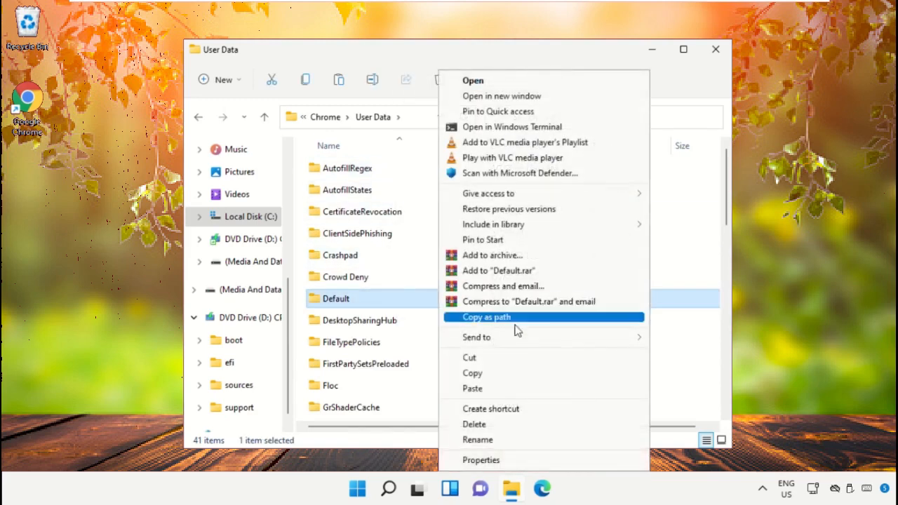
click(478, 439)
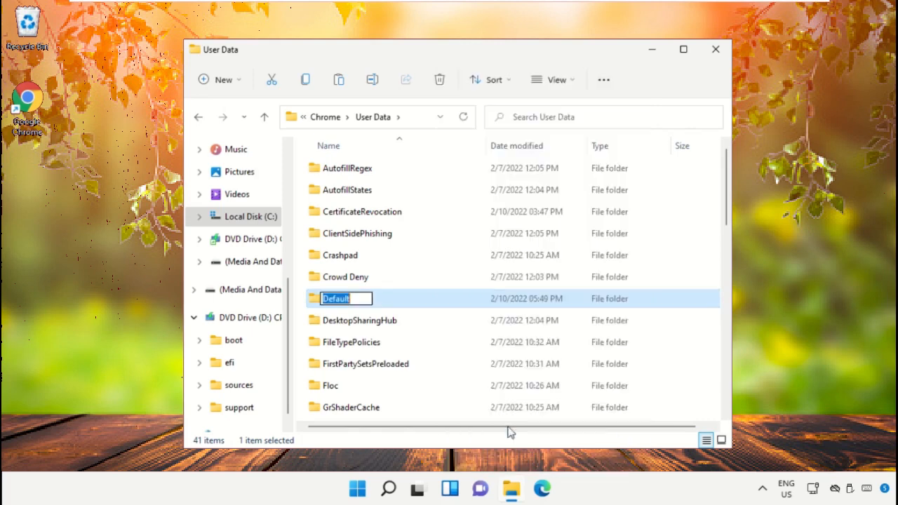
click(358, 298)
text(1)
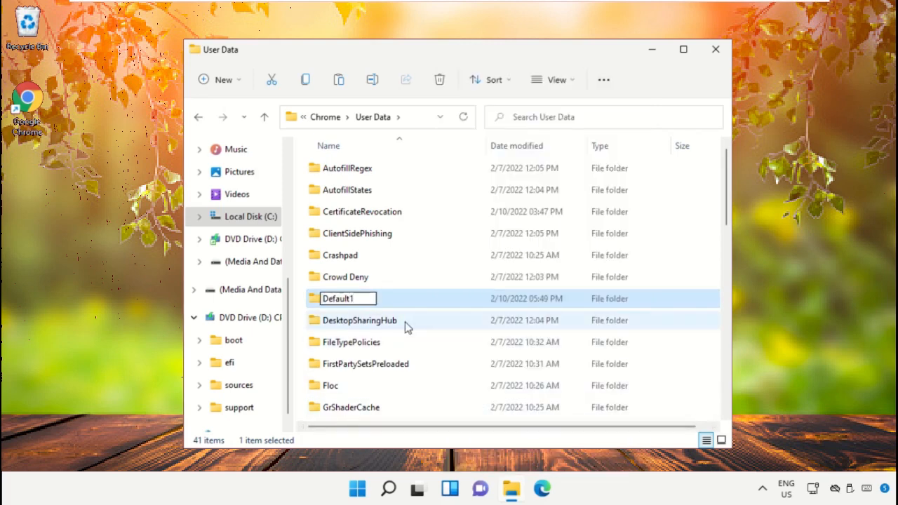
key(Return)
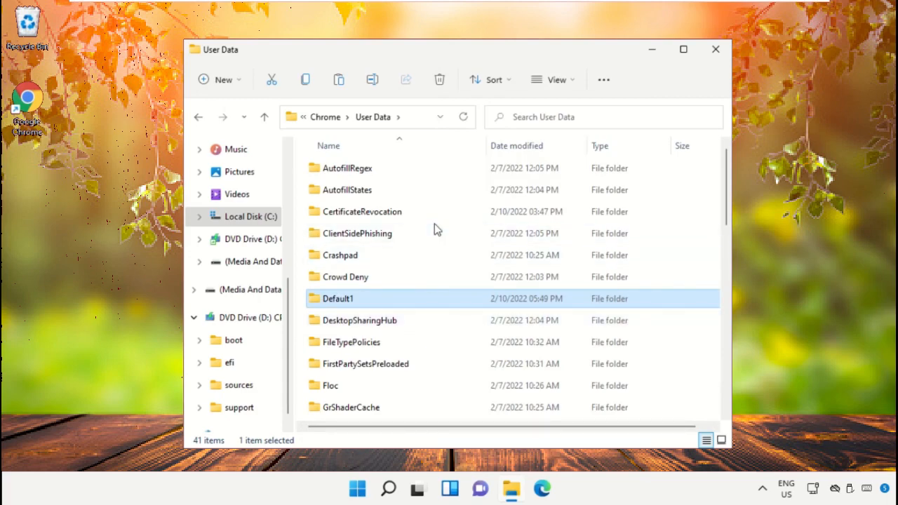
click(716, 49)
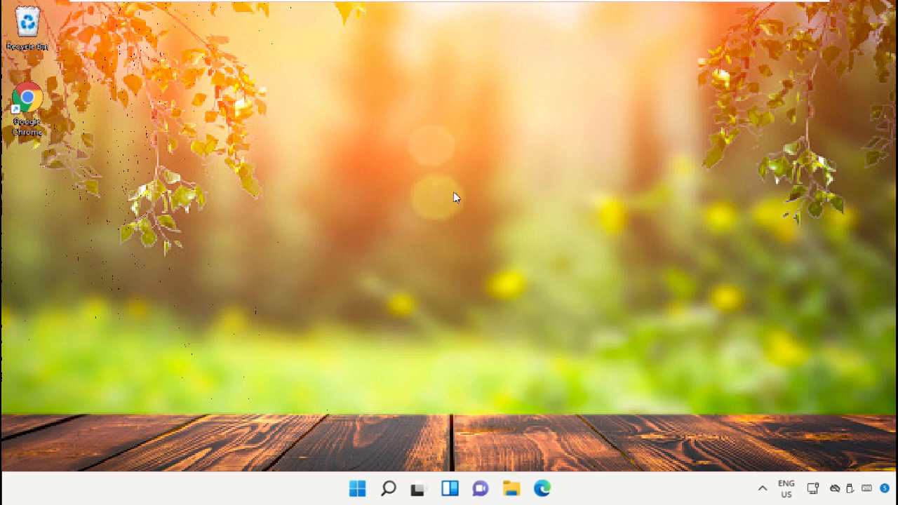
Append -no-sandbox to the Chrome desktop shortcut's target and apply it.
right_click(27, 112)
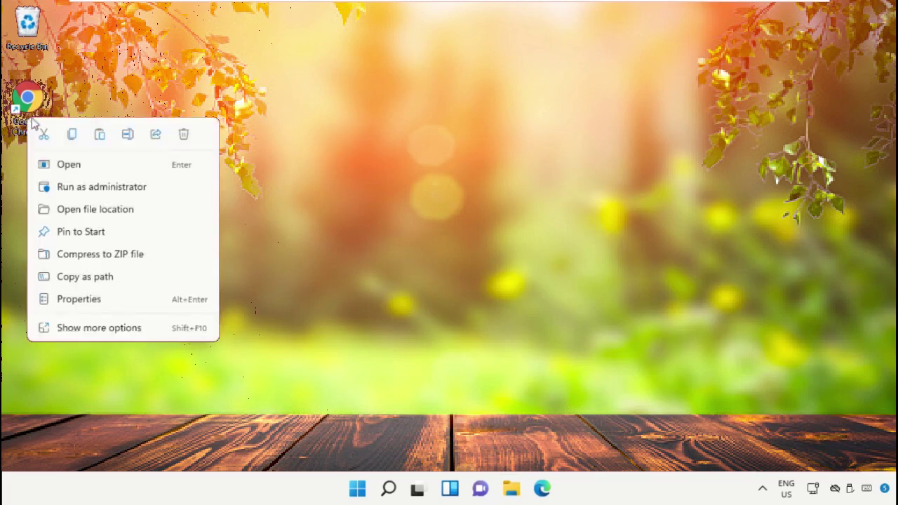
click(92, 302)
drag(138, 81, 459, 41)
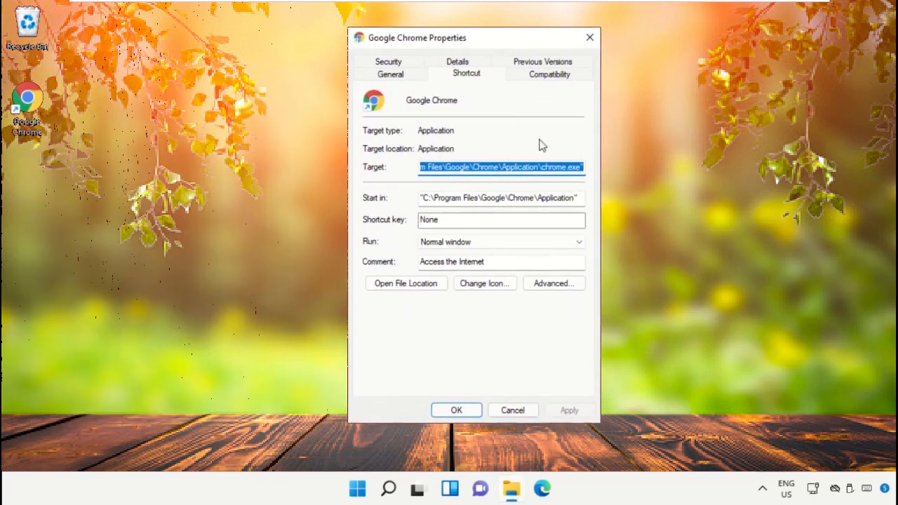
click(552, 166)
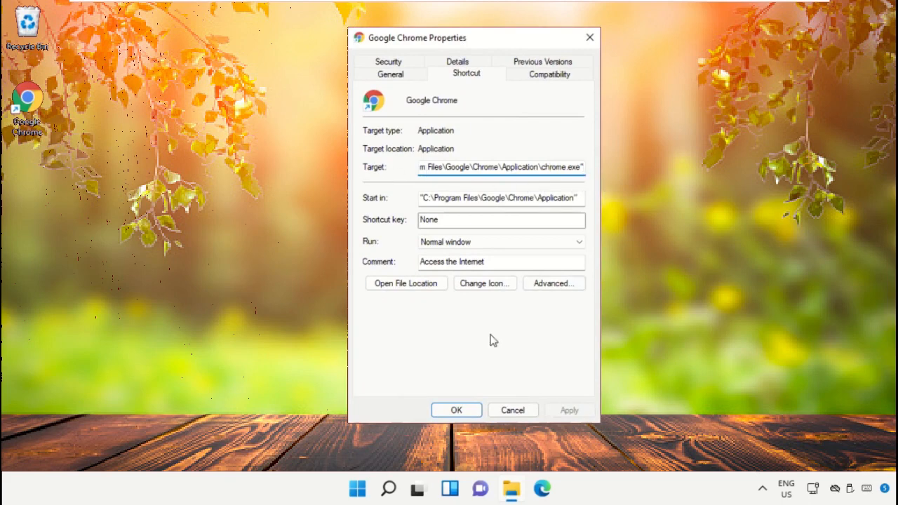
text(-no-sandbox)
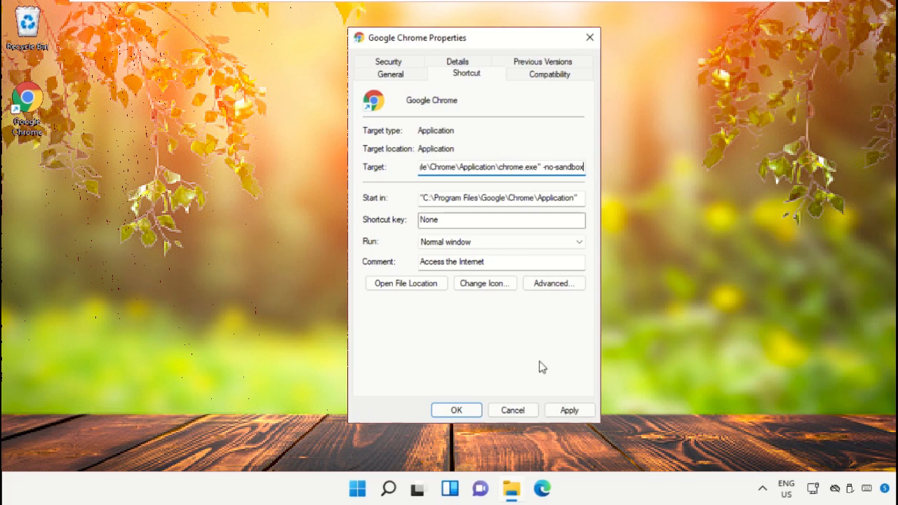
click(569, 411)
click(458, 410)
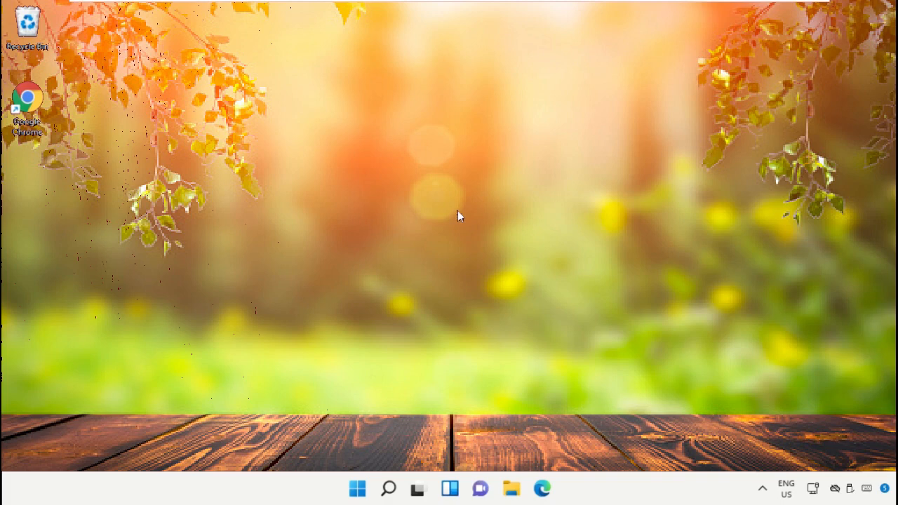
Show the Start menu's power options with Shut down and Restart.
click(359, 488)
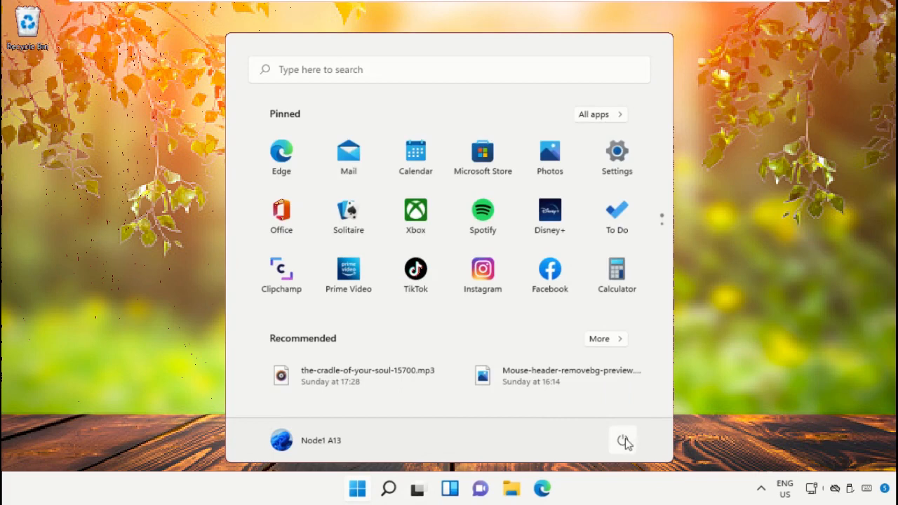
click(625, 440)
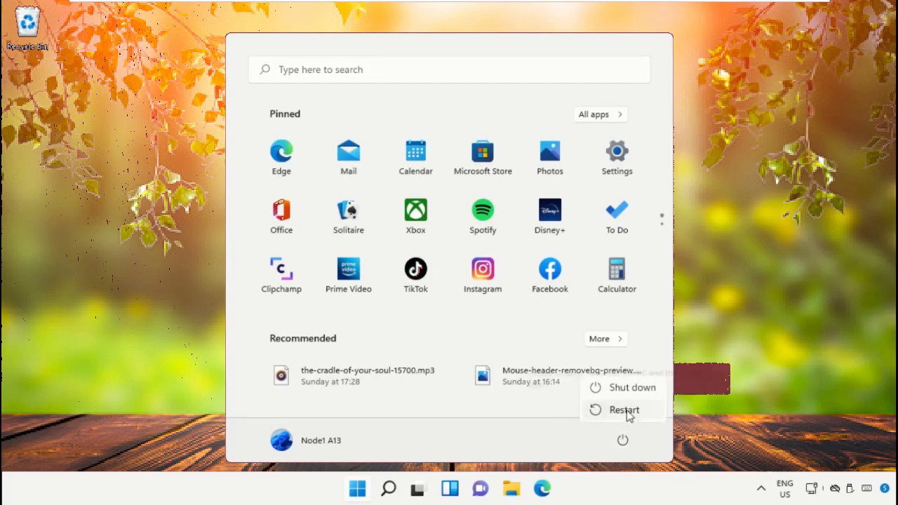